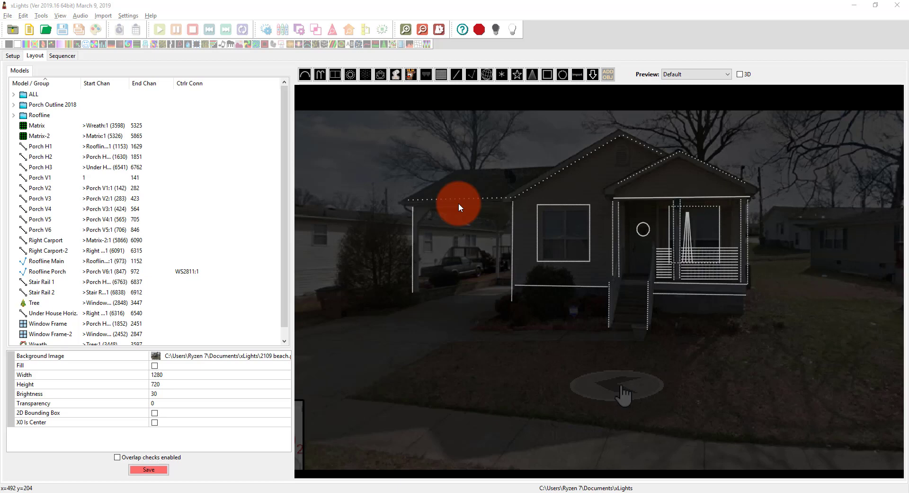
- Leave the Layout tab for the Sequencer workspace with its empty timeline
click(71, 56)
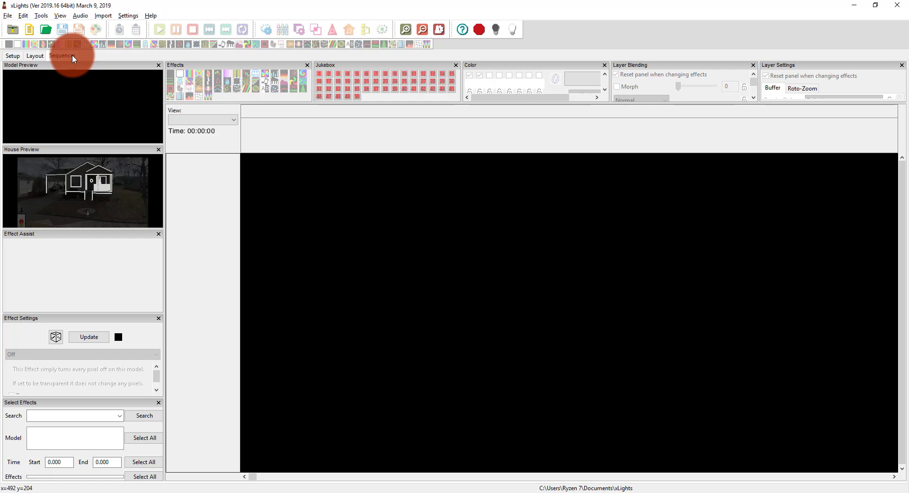
- Create a new Animation sequence at 20fps (50ms) with the All Models view, using Quick Start
click(32, 31)
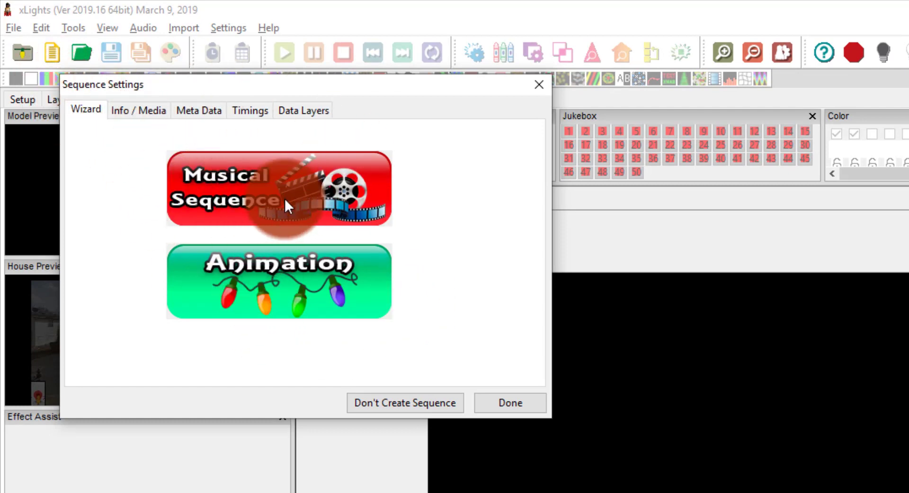
click(300, 287)
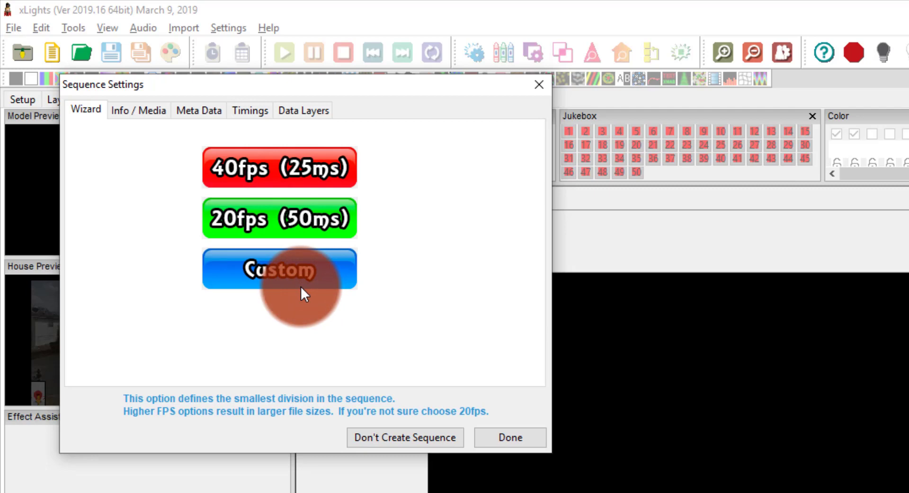
click(291, 218)
click(232, 212)
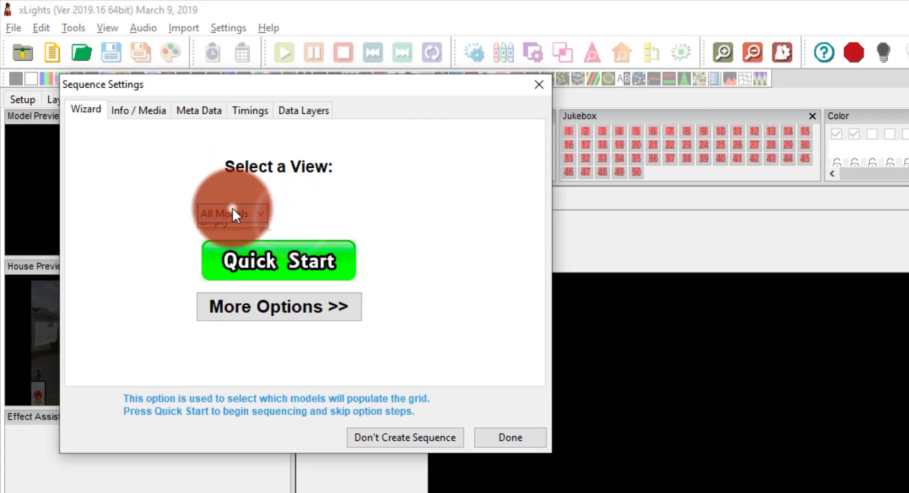
click(232, 213)
click(262, 213)
click(242, 206)
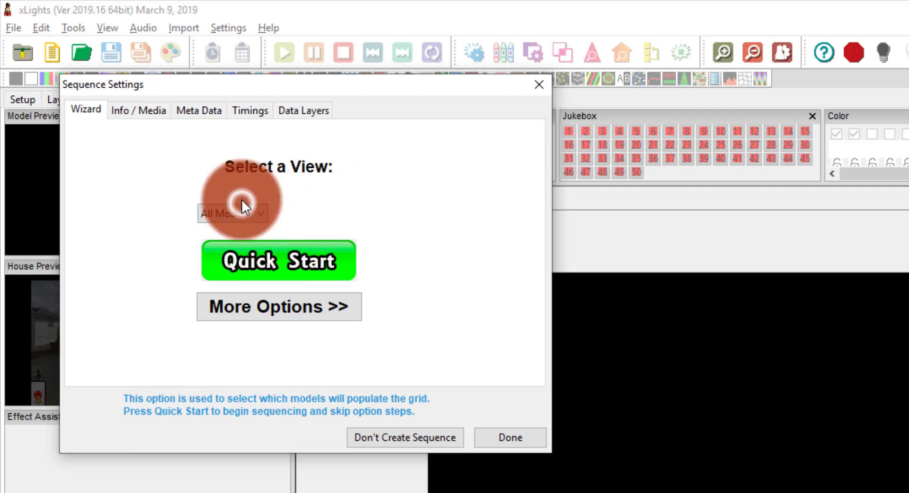
click(305, 254)
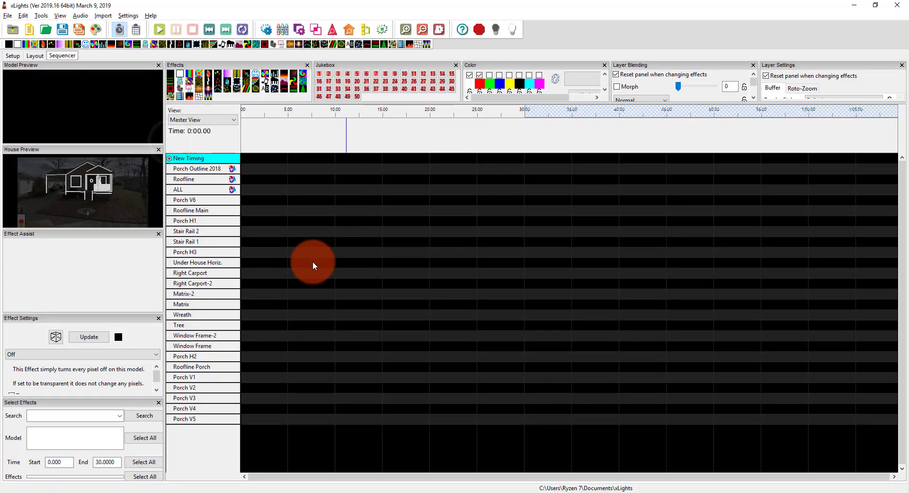
drag(218, 165, 202, 308)
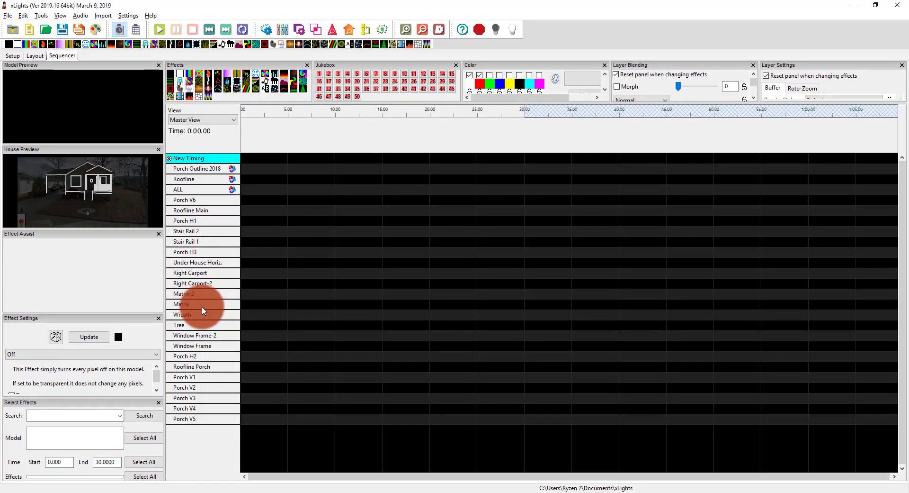
mouse_move(195, 200)
mouse_down()
mouse_move(219, 274)
mouse_move(172, 415)
mouse_move(184, 135)
mouse_move(417, 146)
mouse_up()
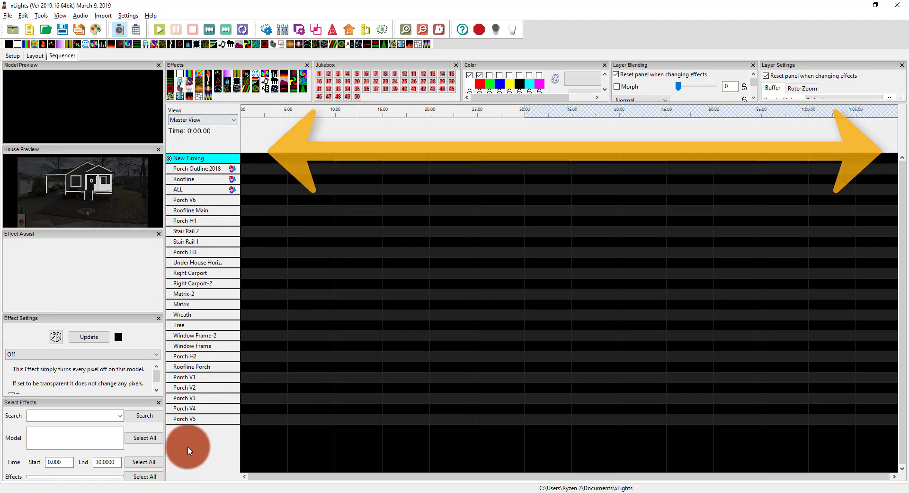
click(195, 189)
click(196, 199)
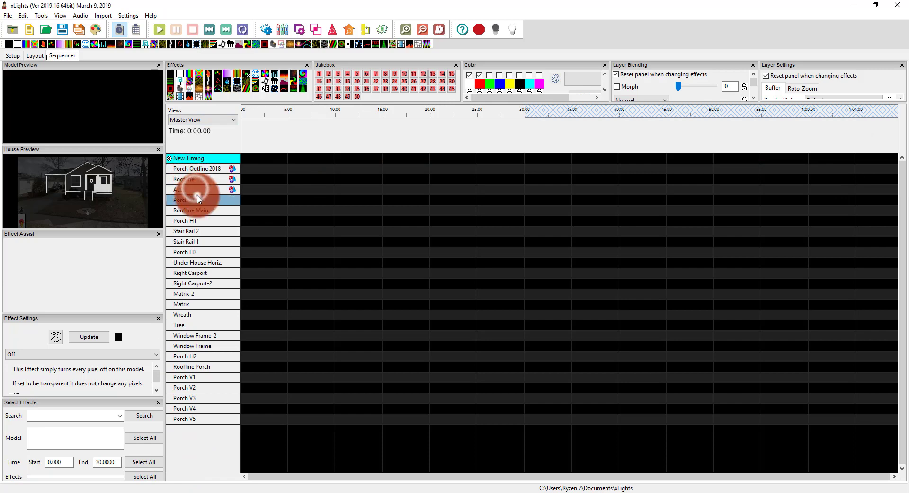
click(192, 221)
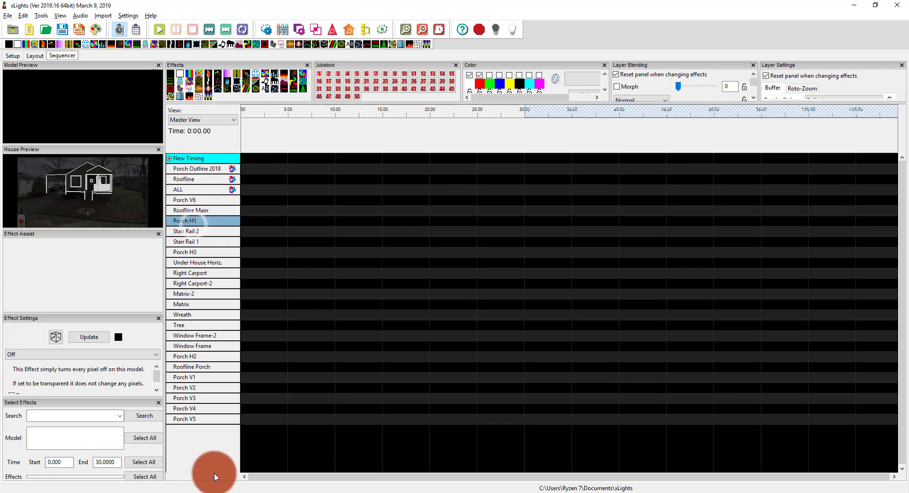
click(197, 189)
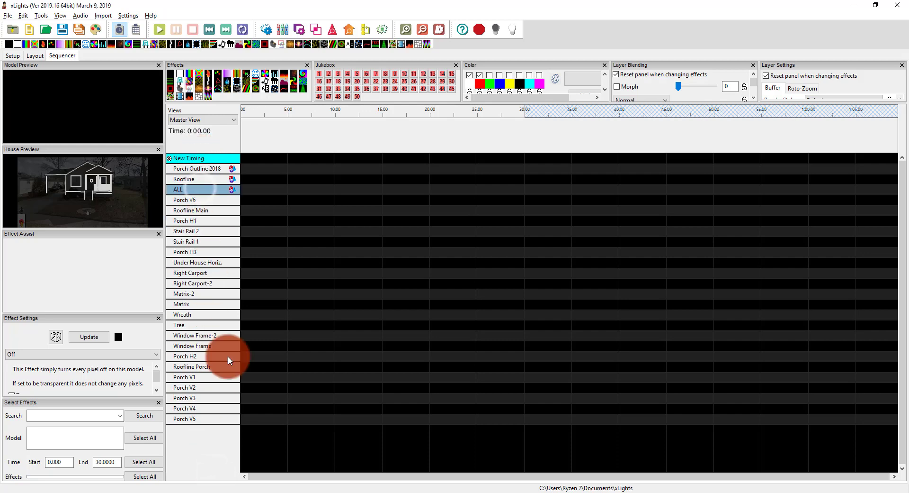
- Return to the Layout tab and select Porch H3 in the Models list
click(35, 55)
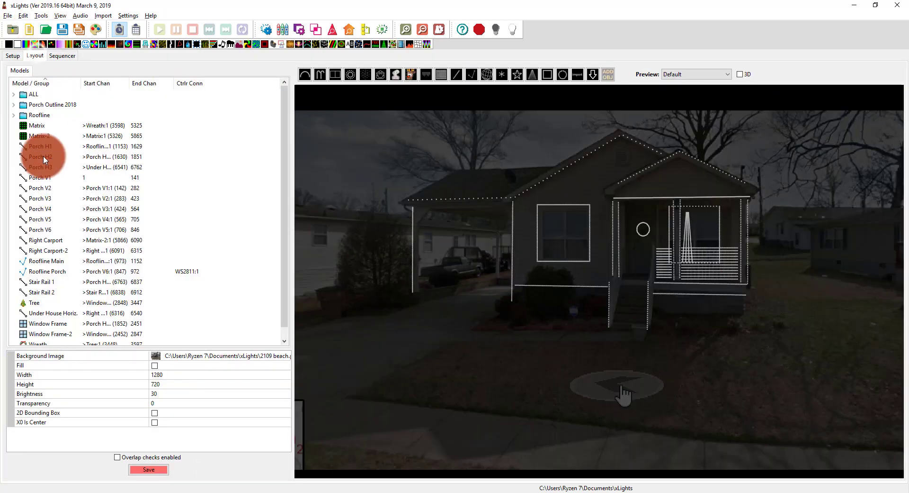
click(44, 166)
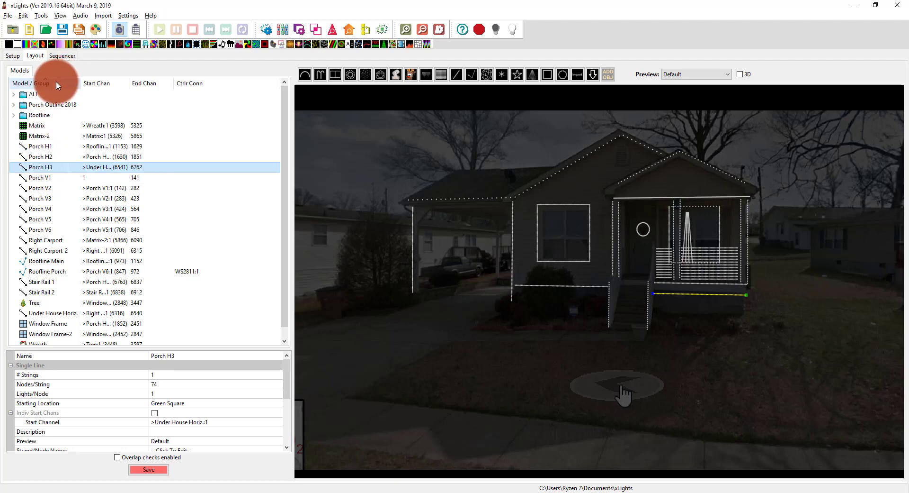
- Back in the Sequencer, select the ALL, Roofline Main, Porch V3, Porch Outline 2018 and Porch V2 rows
click(63, 55)
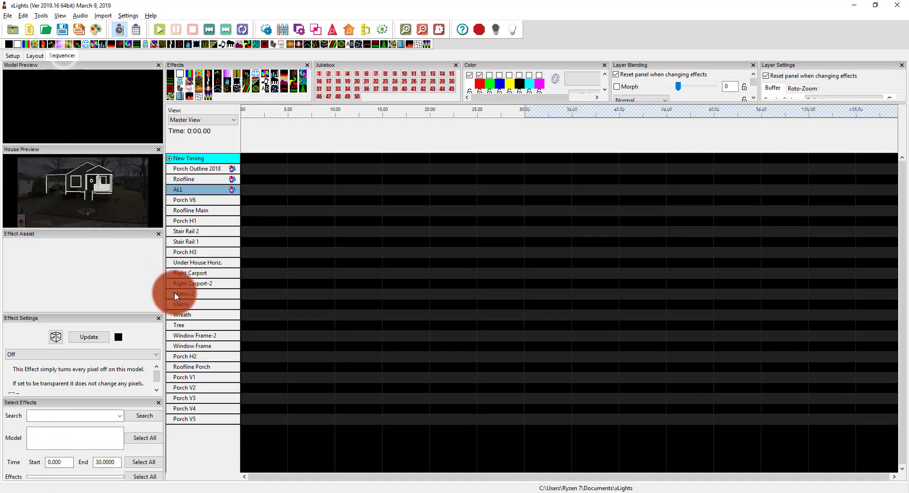
click(200, 192)
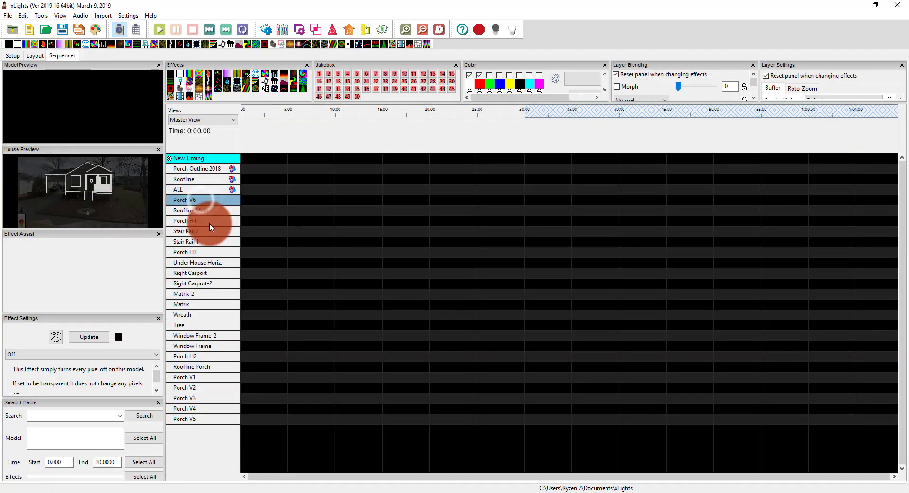
click(207, 210)
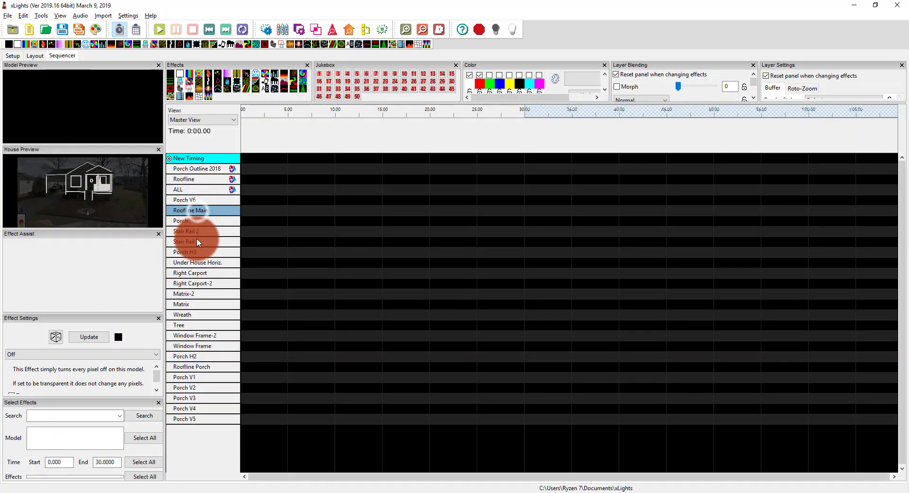
click(199, 397)
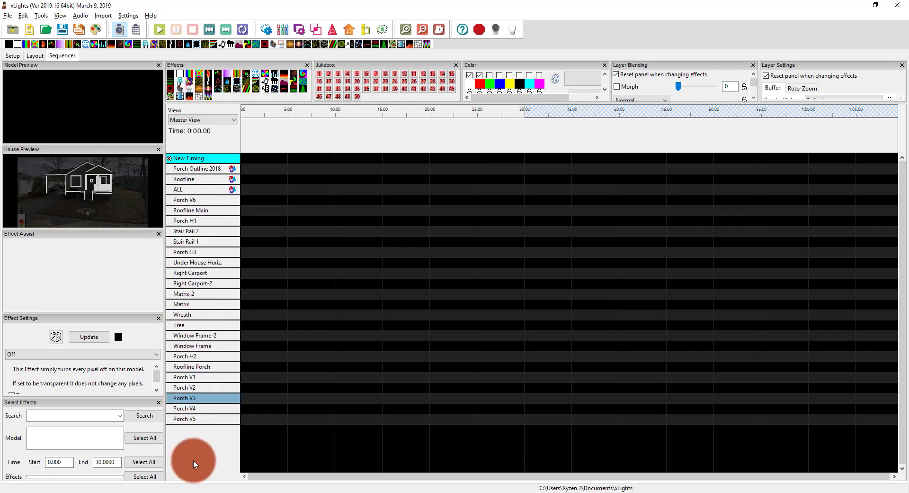
click(200, 429)
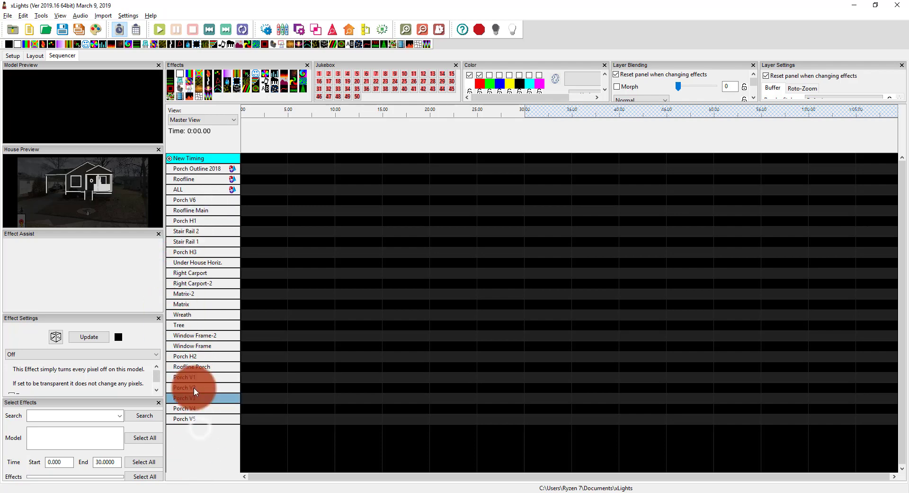
click(207, 168)
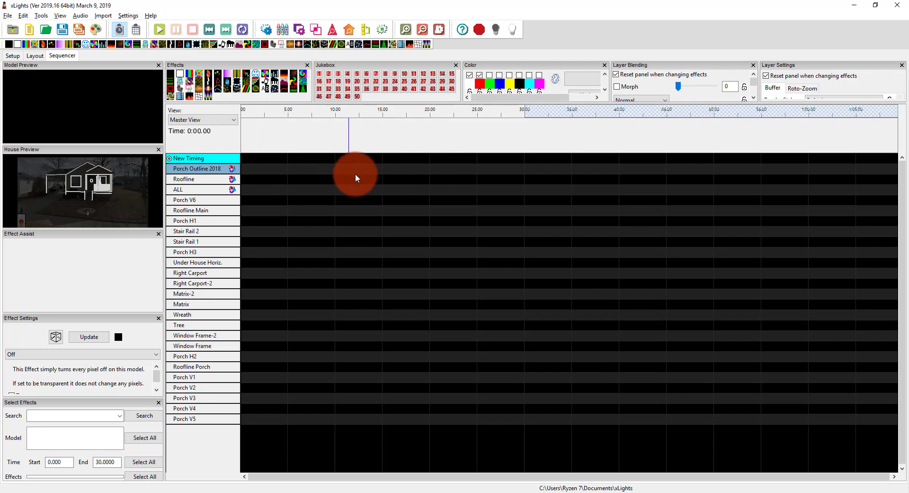
click(212, 387)
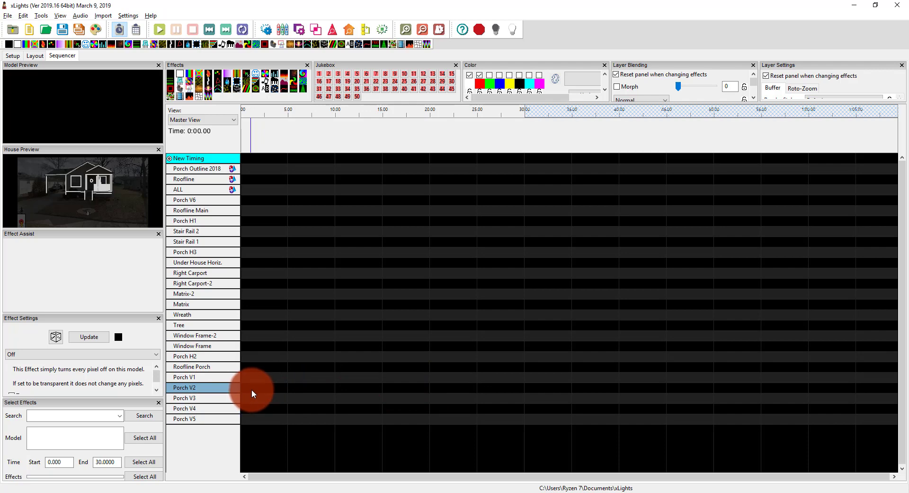
click(204, 169)
mouse_move(204, 171)
mouse_down()
mouse_move(207, 163)
mouse_move(570, 209)
mouse_move(299, 388)
mouse_up()
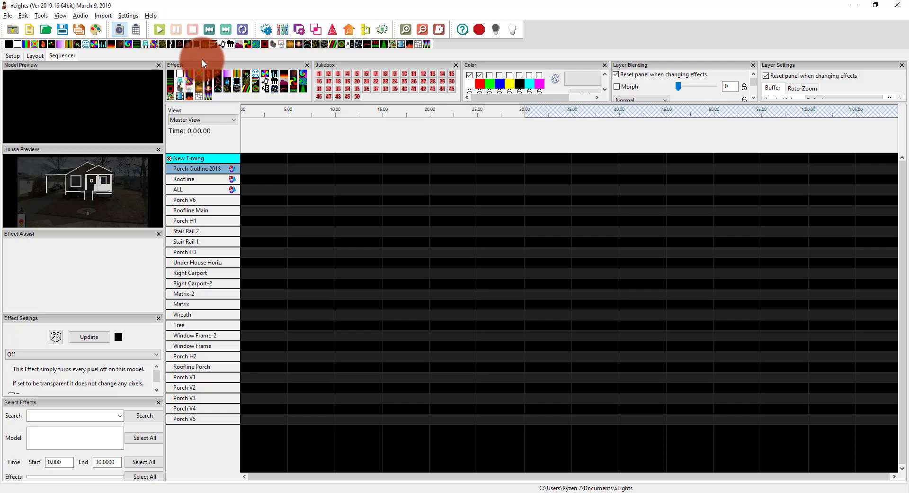
- Place a Butterfly effect on the ALL row at 0:00, stretch it to 0:10.000, and select it
click(199, 189)
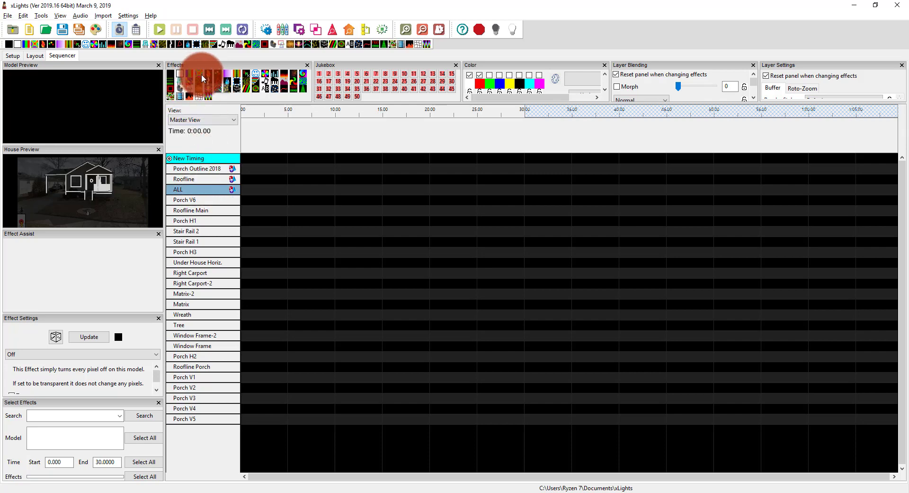
drag(202, 78, 245, 191)
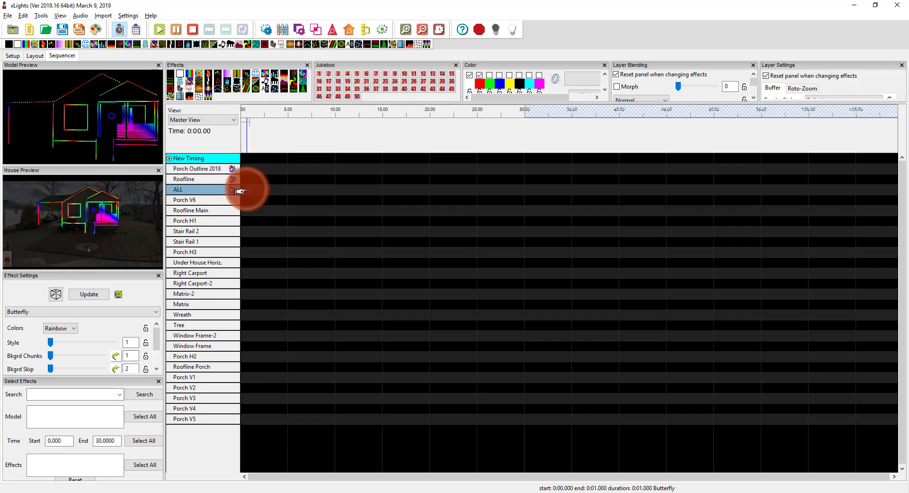
drag(242, 190, 334, 203)
click(292, 191)
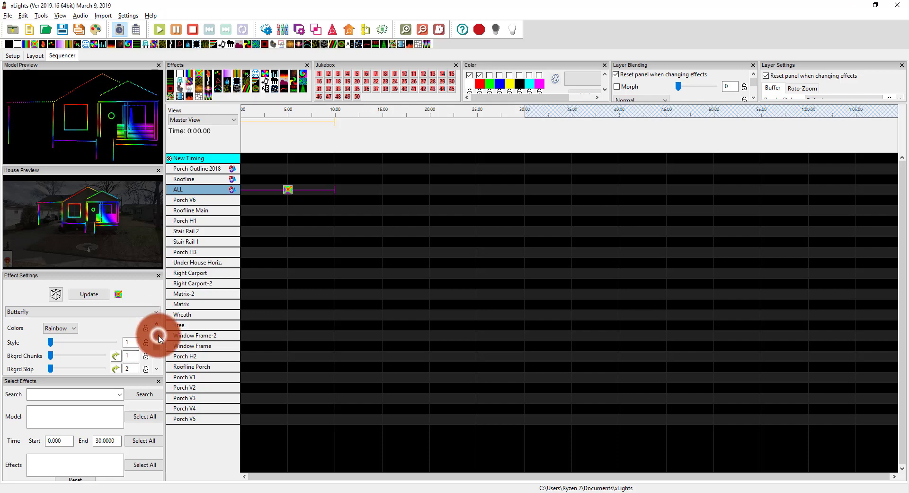
- Raise the Butterfly Style and Bkgrd Skip sliders to 5
drag(52, 342, 69, 370)
click(61, 359)
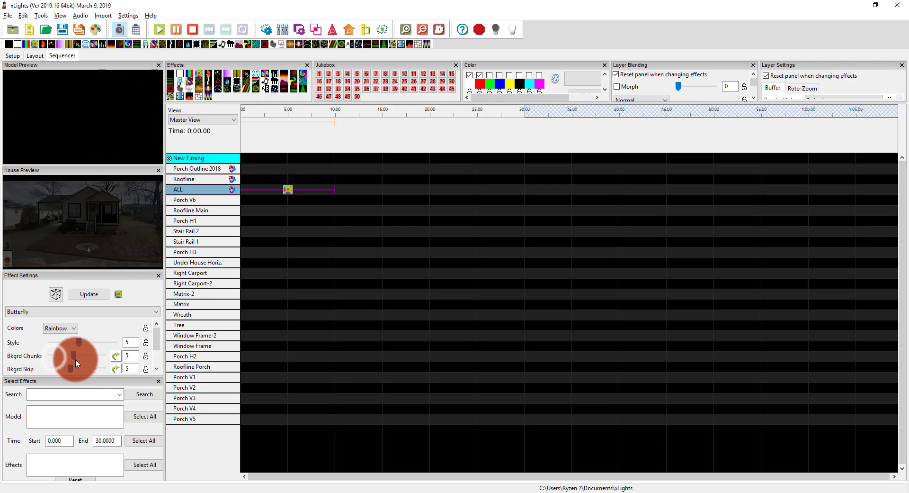
drag(87, 357, 98, 355)
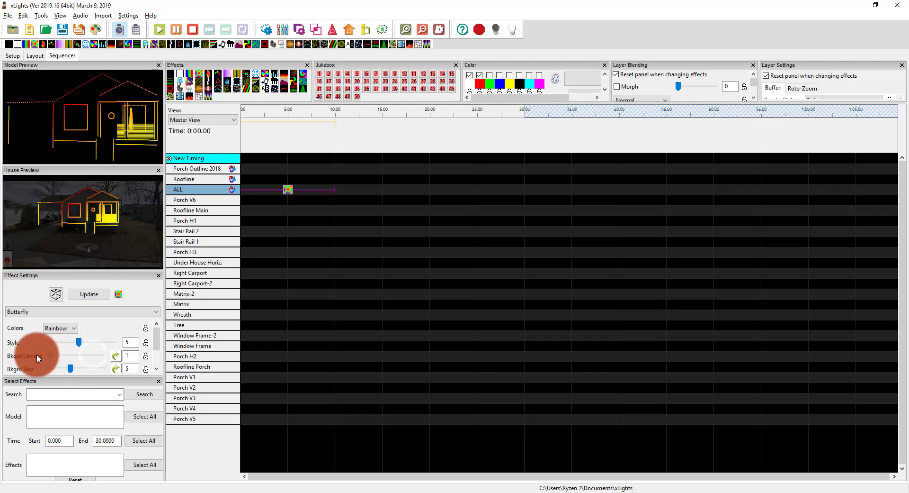
- Set the Butterfly Direction to Reverse and its Colors back to Rainbow
click(57, 329)
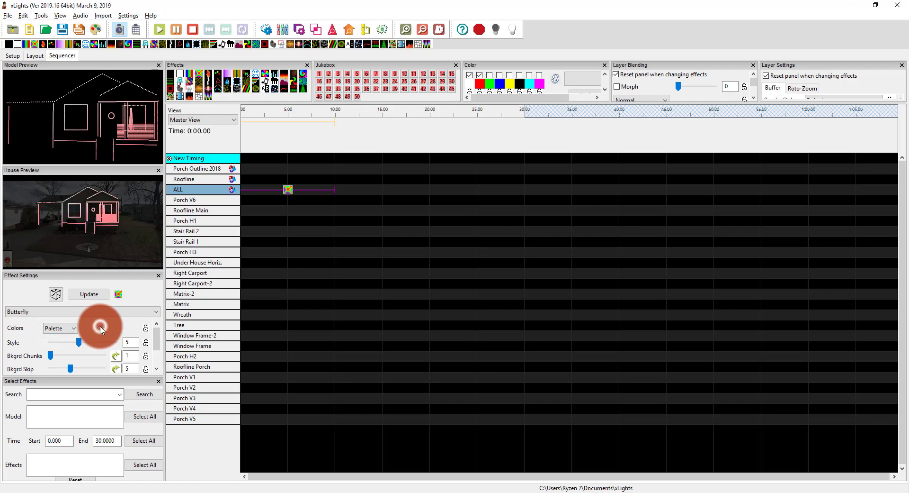
scroll(155, 334, down, 3)
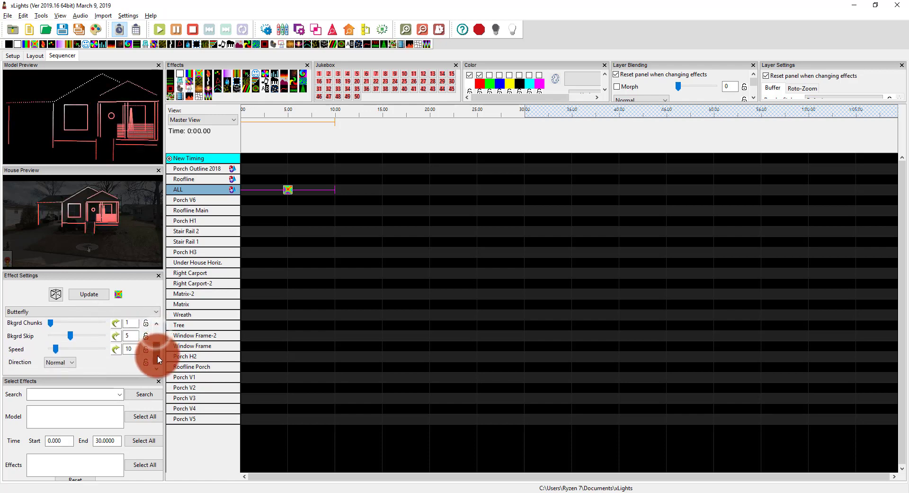
click(56, 362)
click(57, 378)
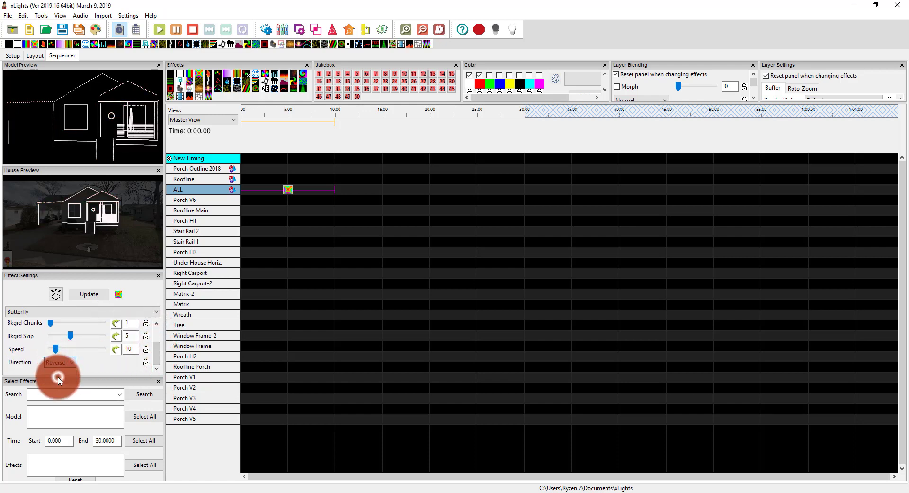
scroll(89, 351, up, 2)
scroll(90, 351, up, 2)
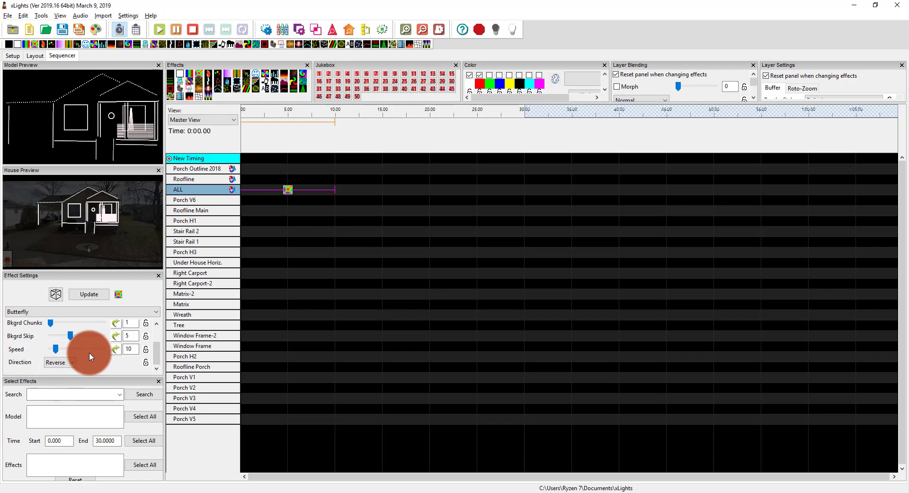
scroll(160, 331, up, 3)
click(73, 328)
click(69, 338)
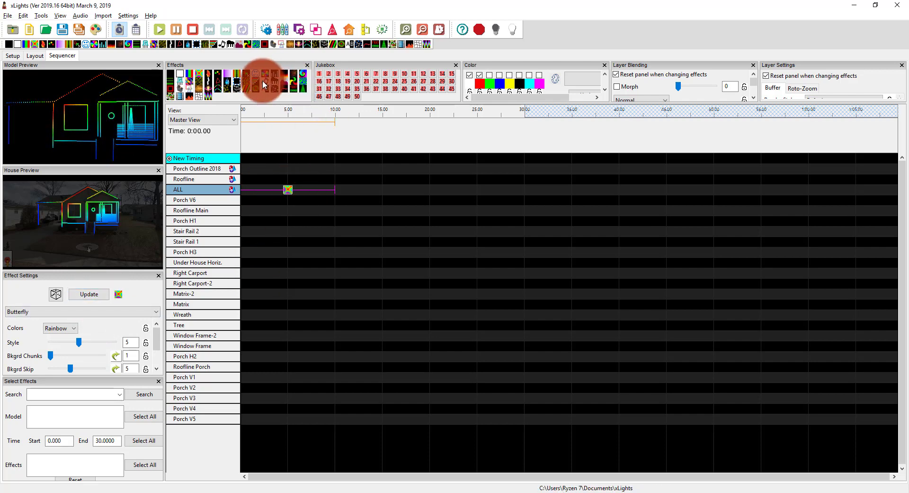
- Drop a Morph effect onto the Roofline row between 10 and 20 seconds
mouse_move(257, 81)
mouse_down()
mouse_move(329, 209)
mouse_move(341, 209)
mouse_move(341, 181)
mouse_move(468, 189)
mouse_move(429, 187)
mouse_up()
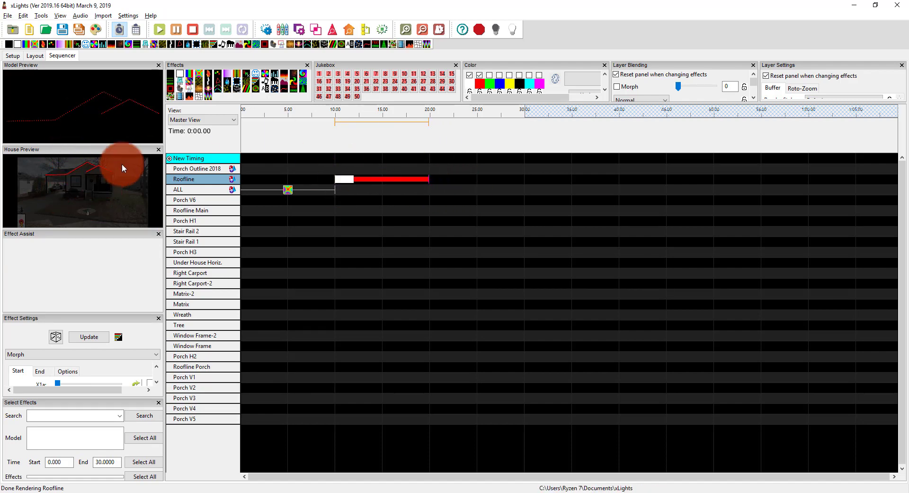
- Drop a Fire effect onto the Matrix-2 row from about 10 to 20 seconds
drag(283, 79, 428, 302)
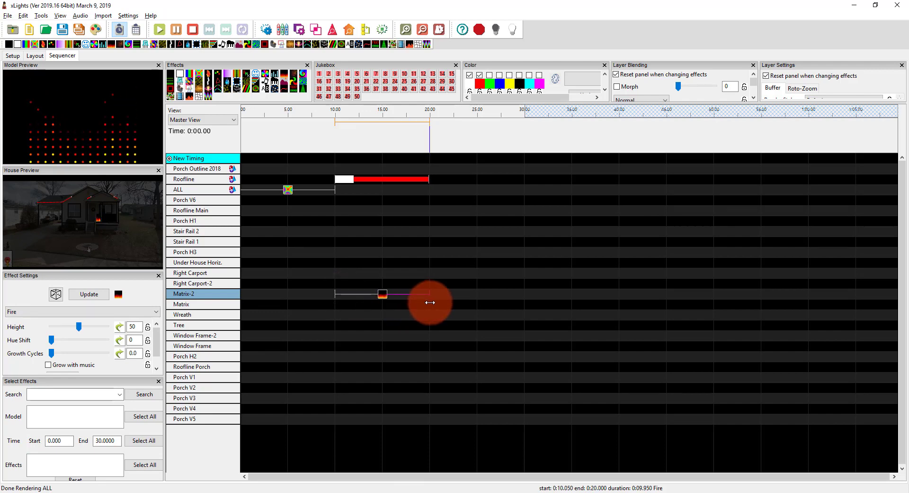
right_click(270, 199)
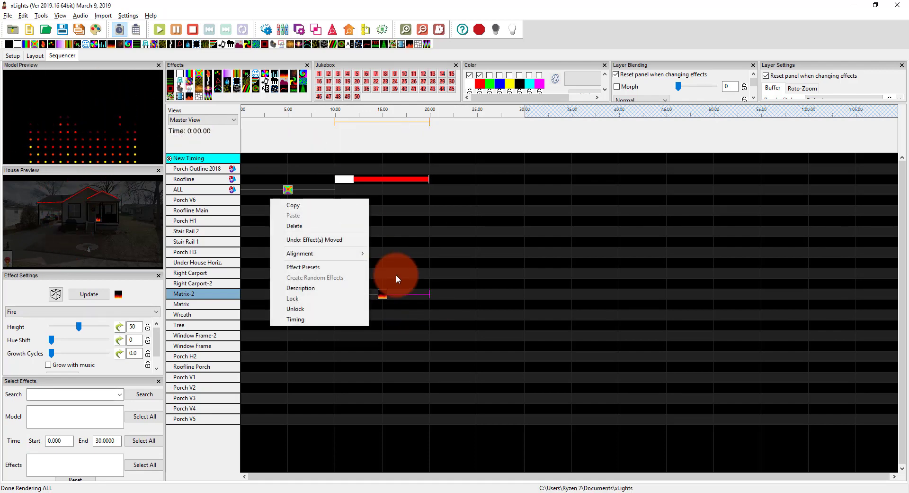
- Ctrl-drag a copy of Matrix-2's Fire effect down onto the Matrix row
click(396, 295)
click(383, 296)
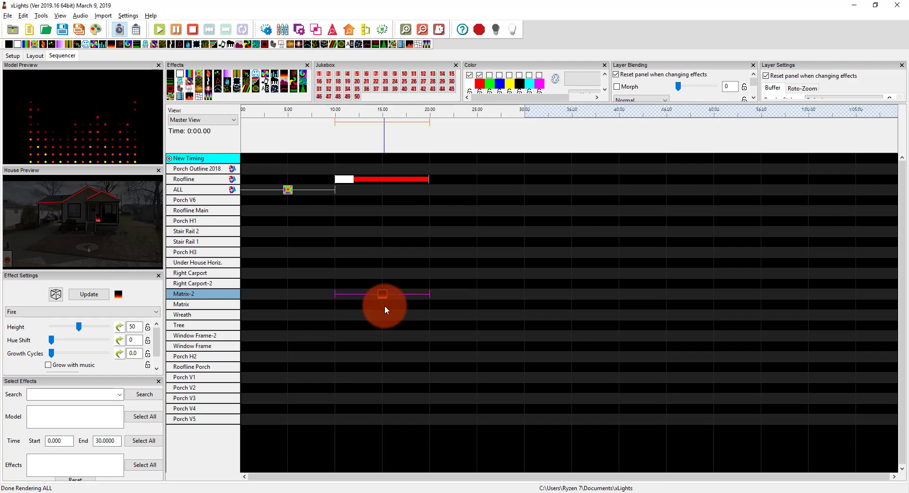
click(384, 305)
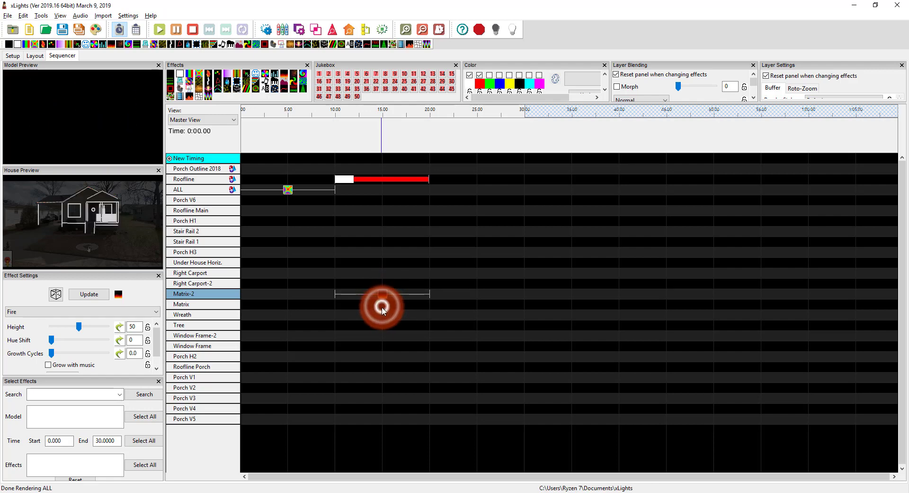
mouse_move(381, 307)
mouse_down()
mouse_move(425, 303)
mouse_move(381, 316)
mouse_up()
click(379, 296)
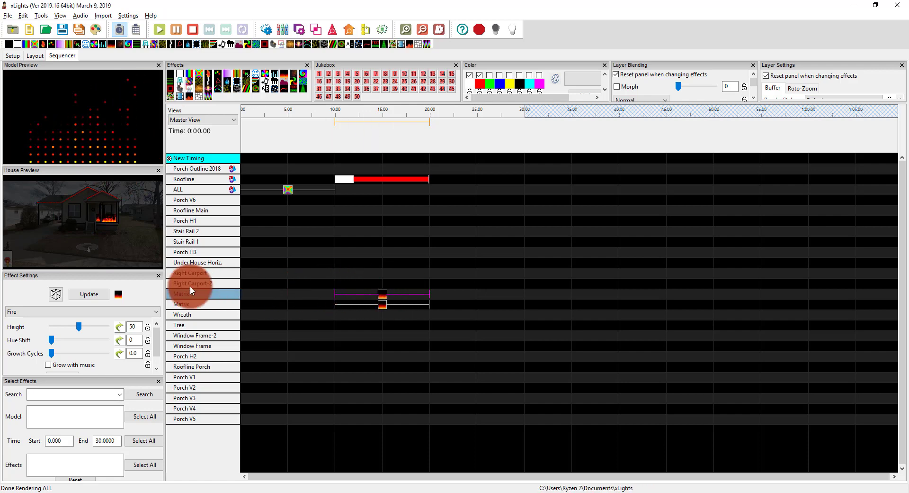
- Deselect the effects and play the sequence past 13 seconds to watch the Matrix Fire
click(370, 235)
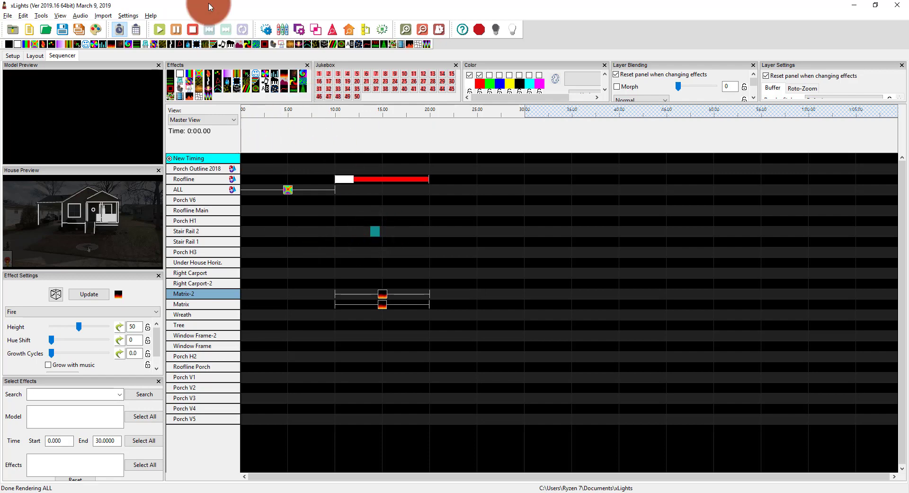
click(158, 34)
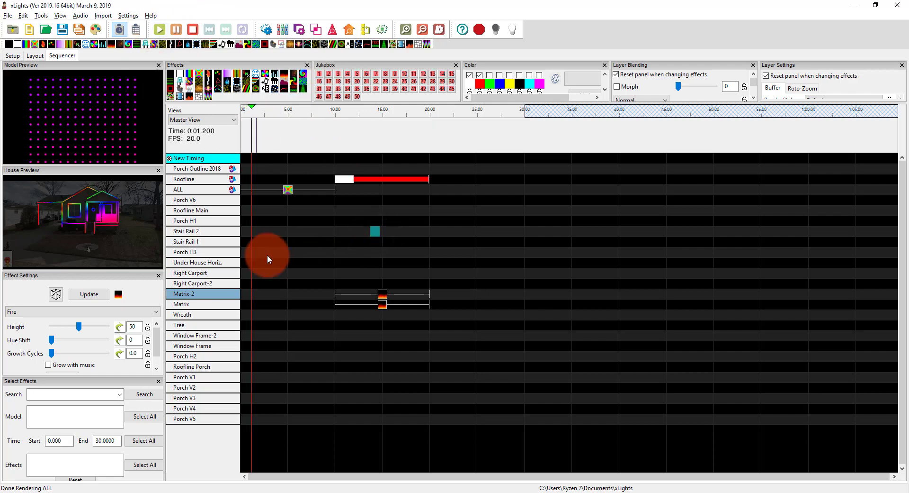
click(274, 199)
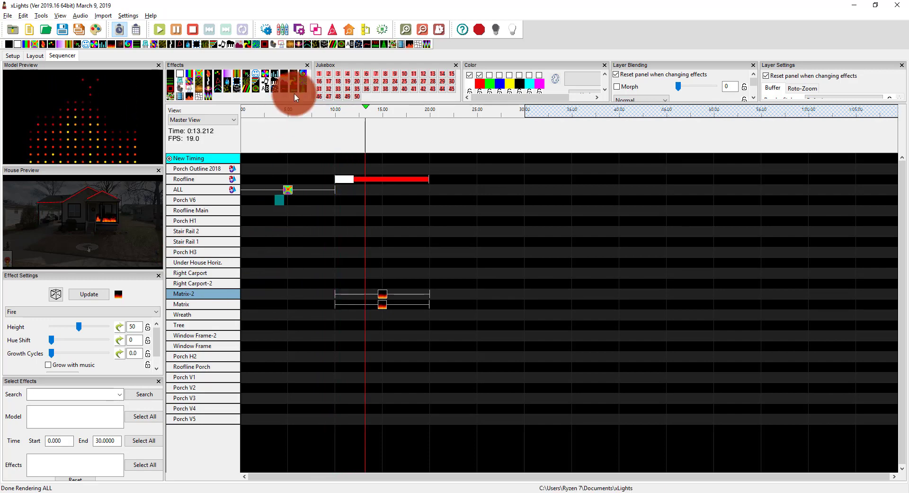
- Place a Galaxy effect on Porch H1 from 0:20 to 0:29.950, then stop playback
mouse_move(302, 71)
mouse_down()
mouse_move(420, 175)
mouse_move(416, 233)
mouse_move(437, 221)
mouse_up()
drag(439, 221, 479, 228)
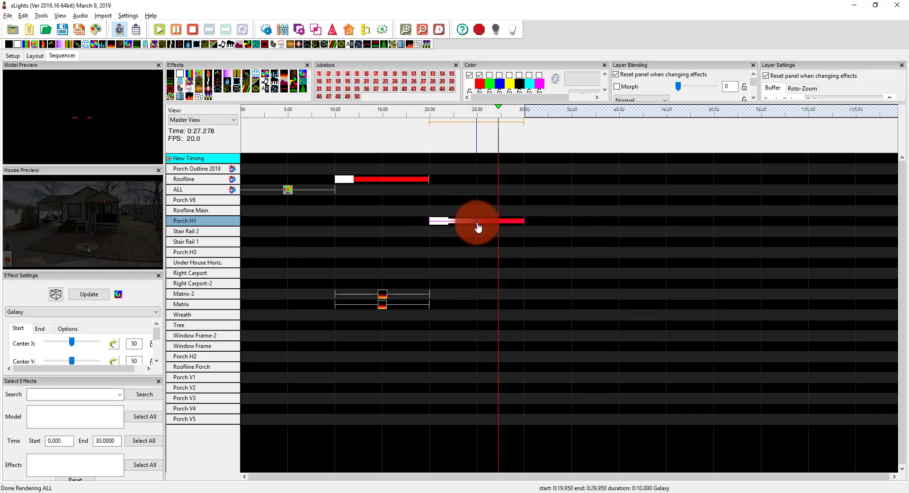
click(186, 30)
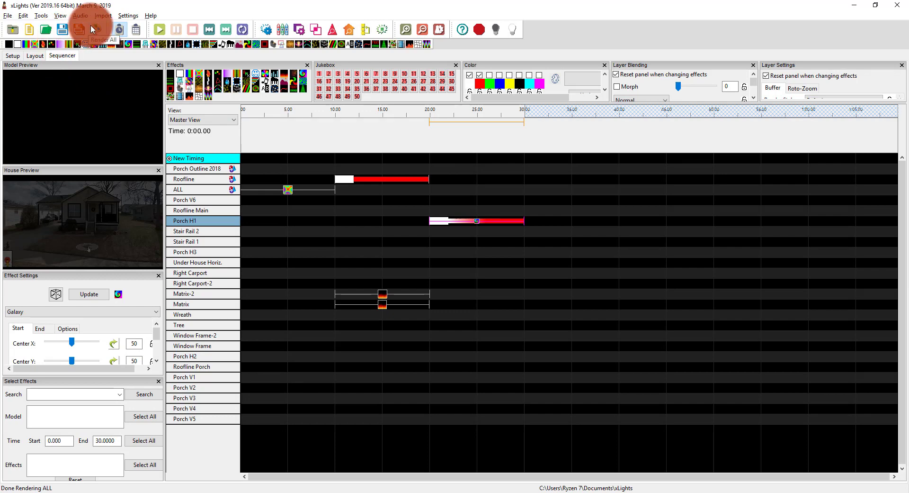
- Save the sequence under the file name test1, correcting a typo in the name
click(66, 30)
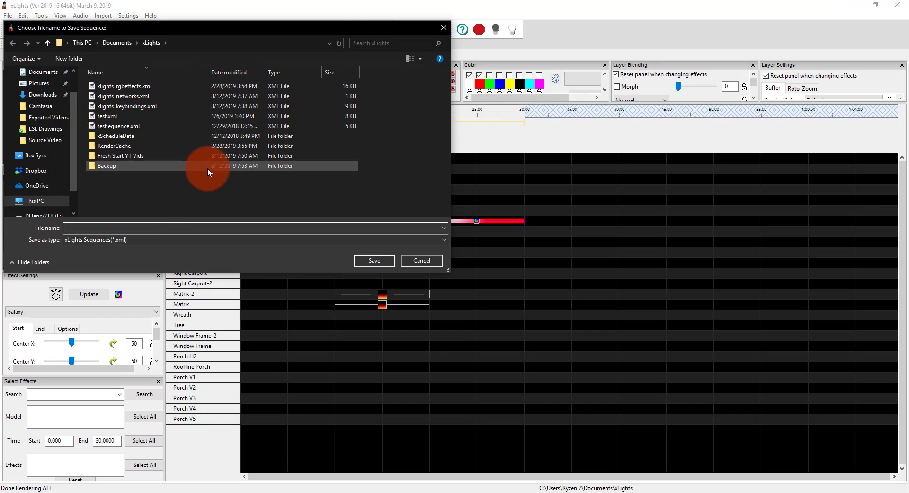
text(tets)
key(BackSpace)
key(BackSpace)
text(st1)
key(Return)
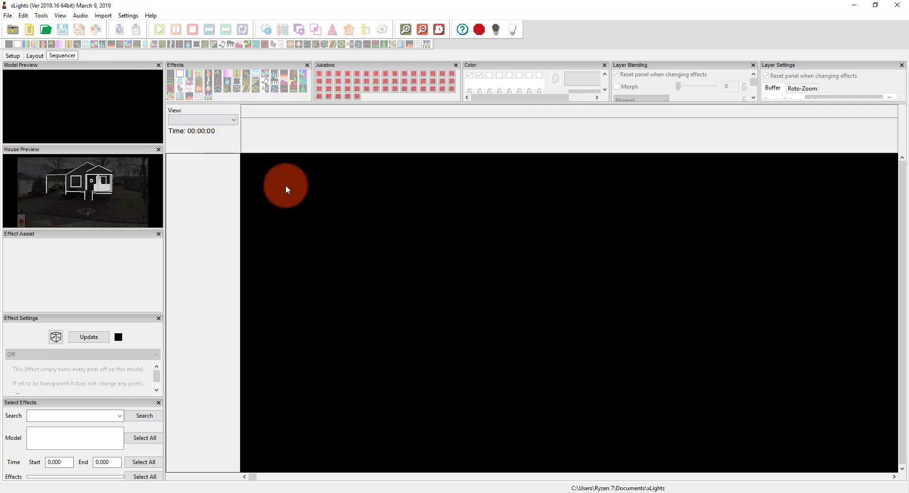
- Start a 20fps musical sequence with the God Rest Ye Merry Gentlemen mp3 using Quick Start
click(30, 31)
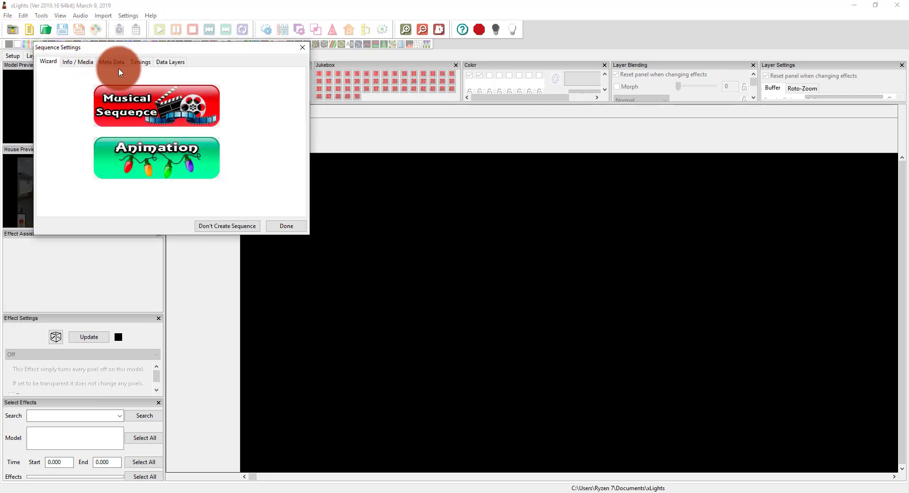
click(149, 121)
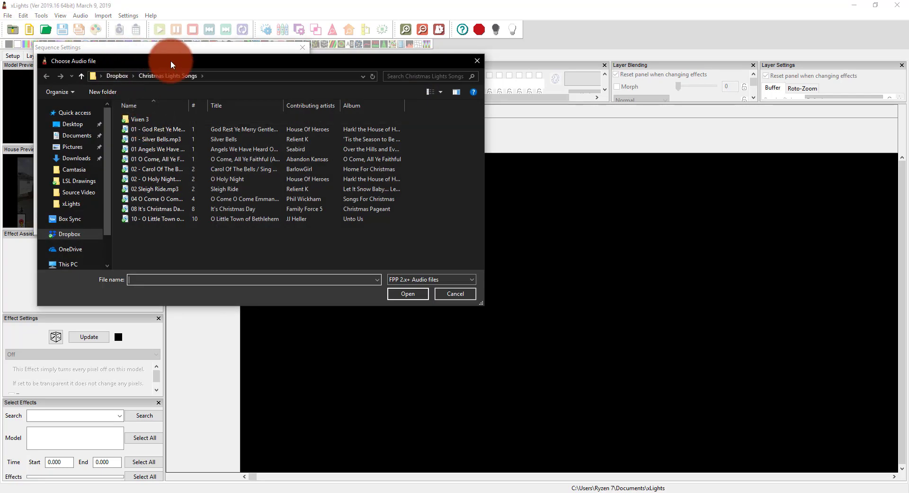
click(145, 131)
click(410, 297)
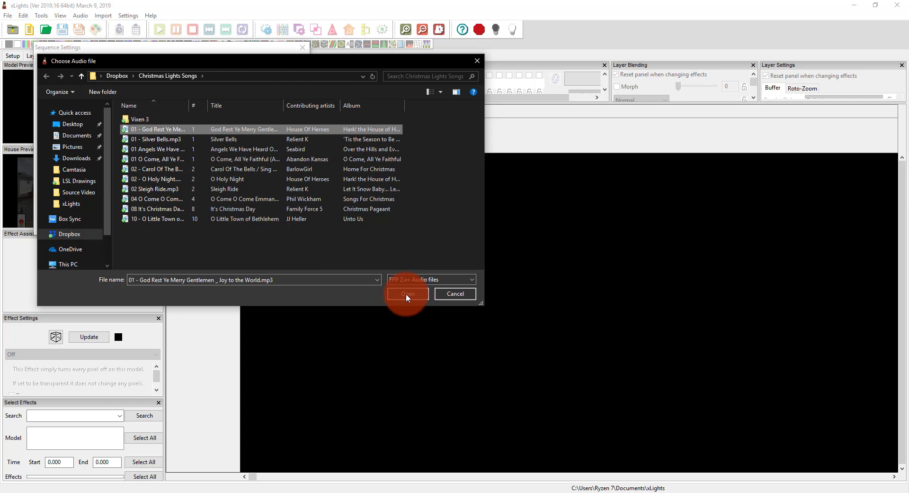
click(405, 294)
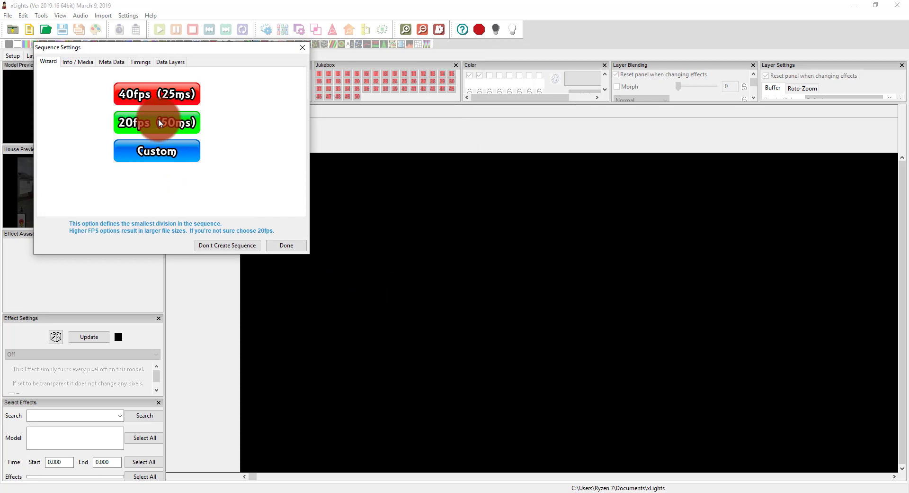
click(158, 122)
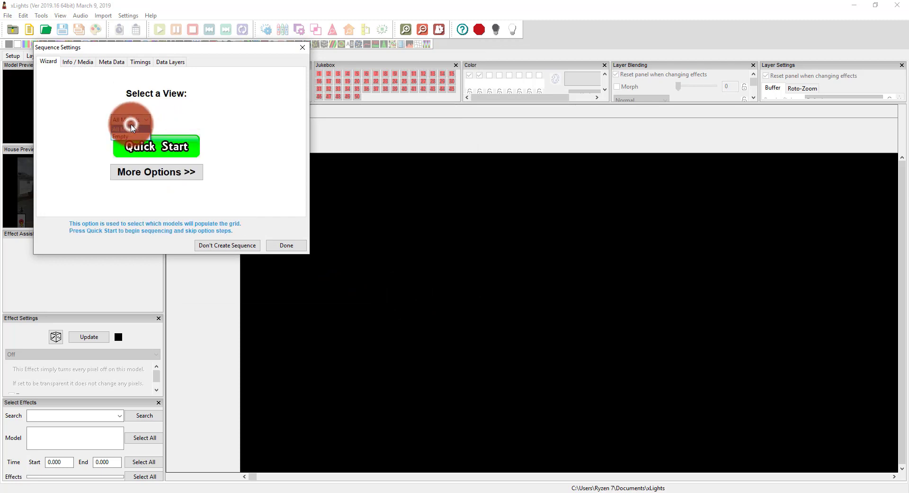
click(140, 144)
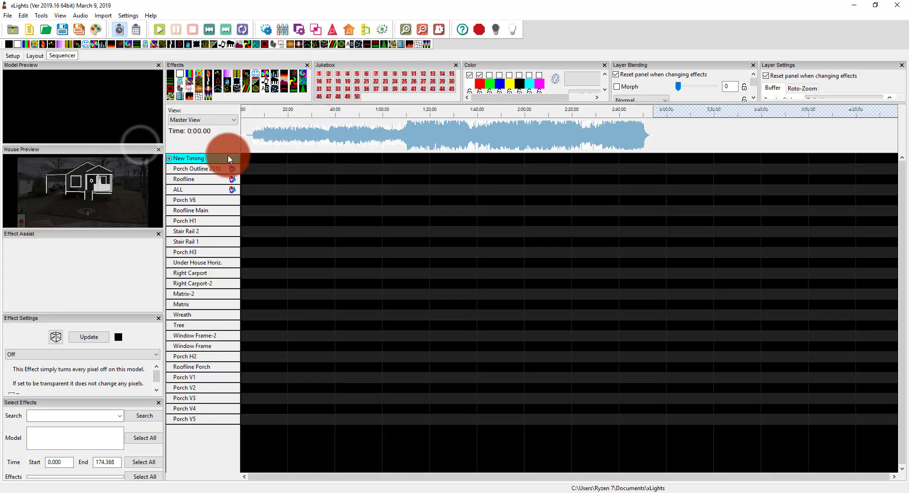
- Add a timing track using Bar and Beat Tracker: Bars to detect the song's bars
right_click(192, 158)
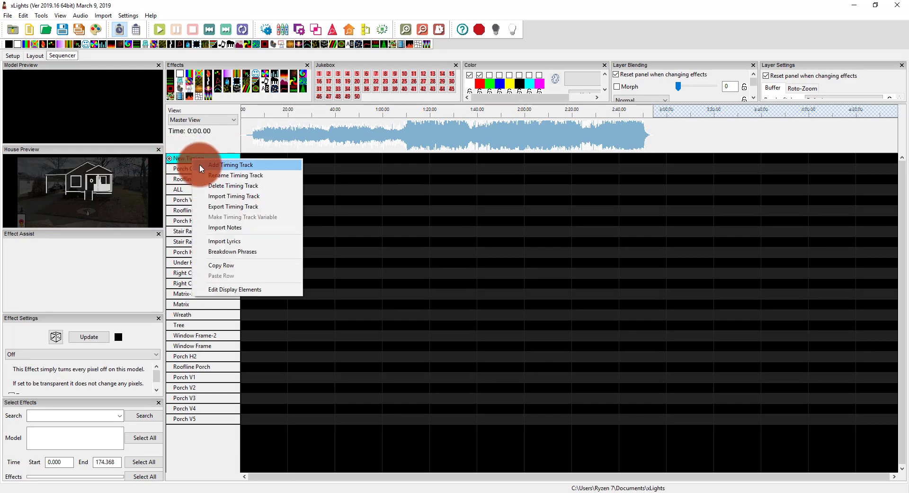
click(200, 164)
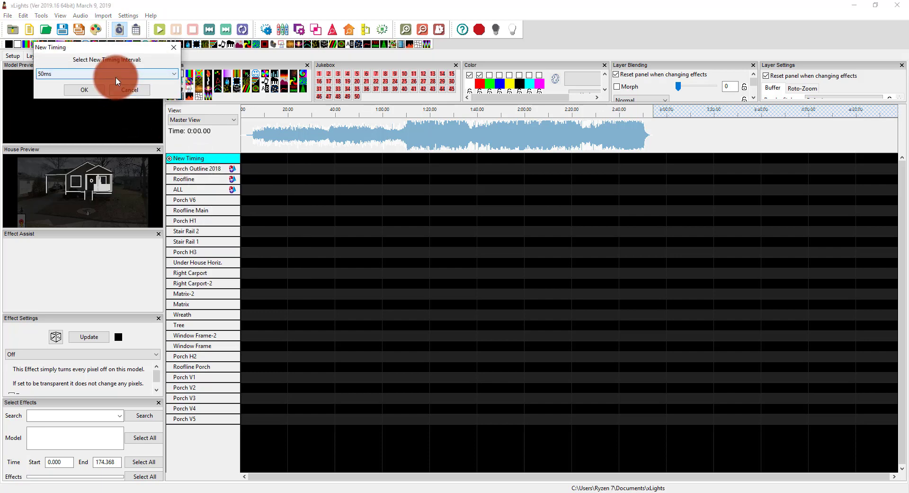
click(115, 77)
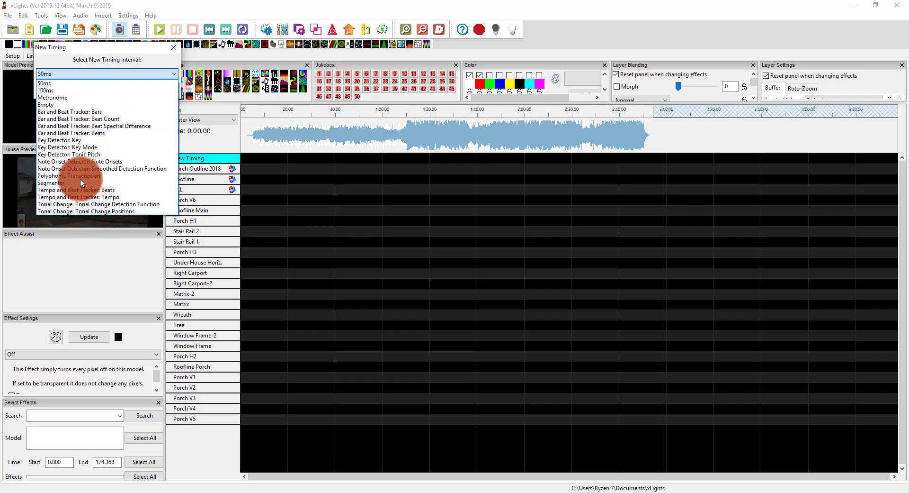
click(103, 115)
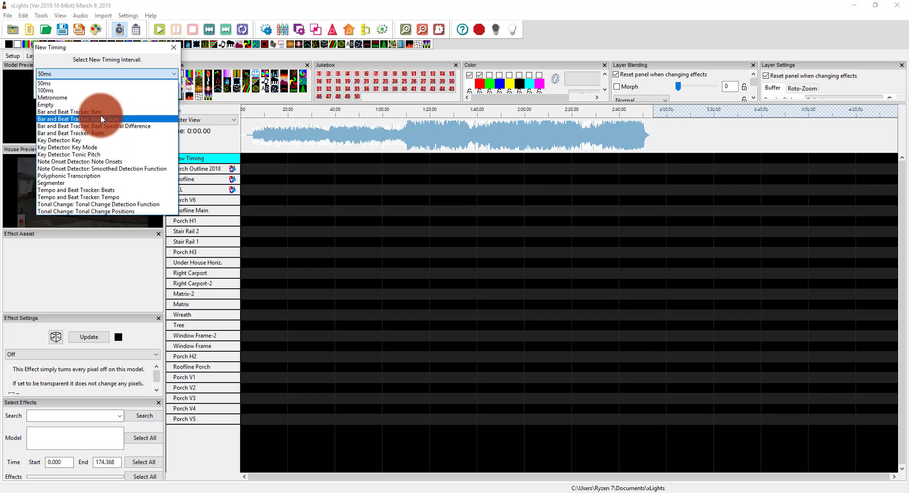
click(99, 112)
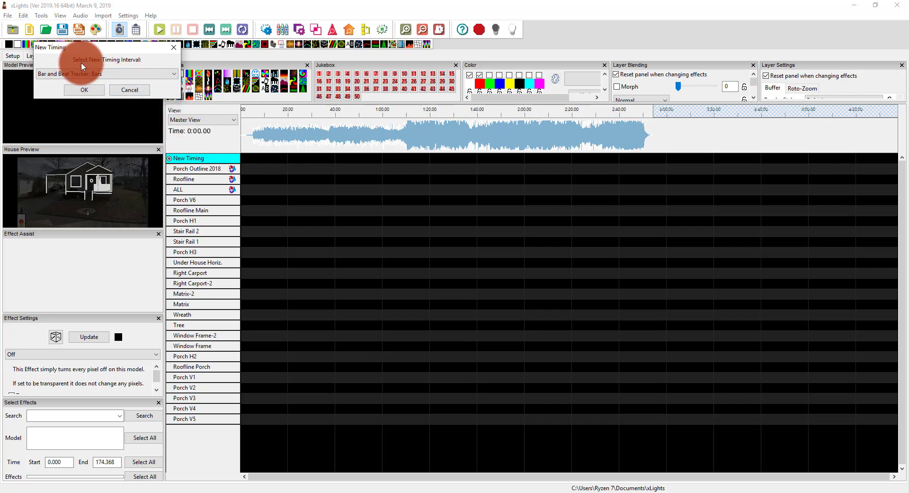
click(90, 89)
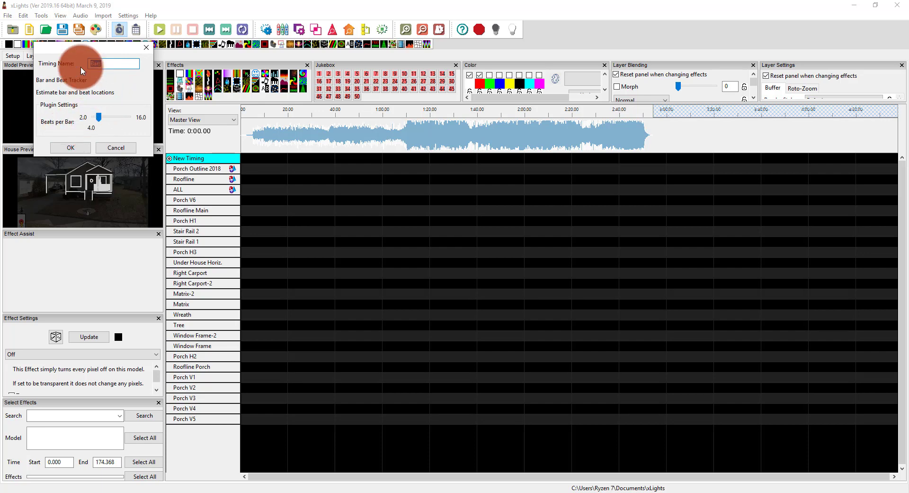
click(72, 145)
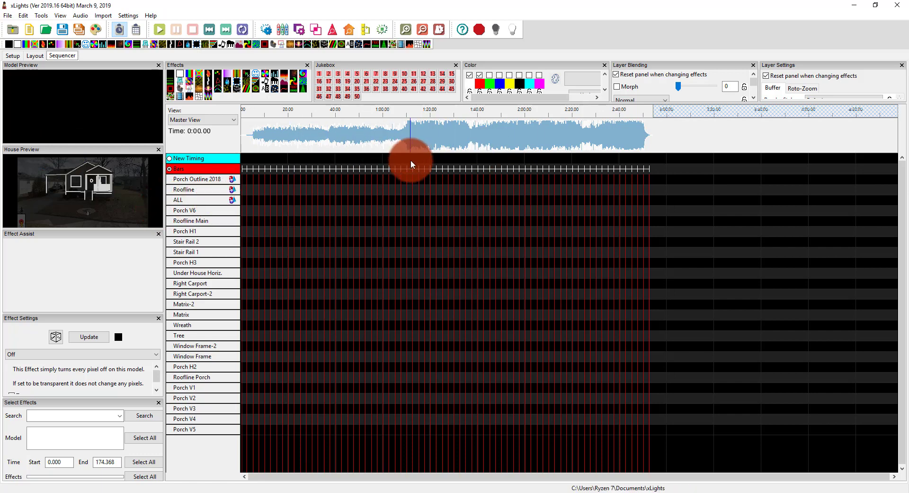
click(287, 170)
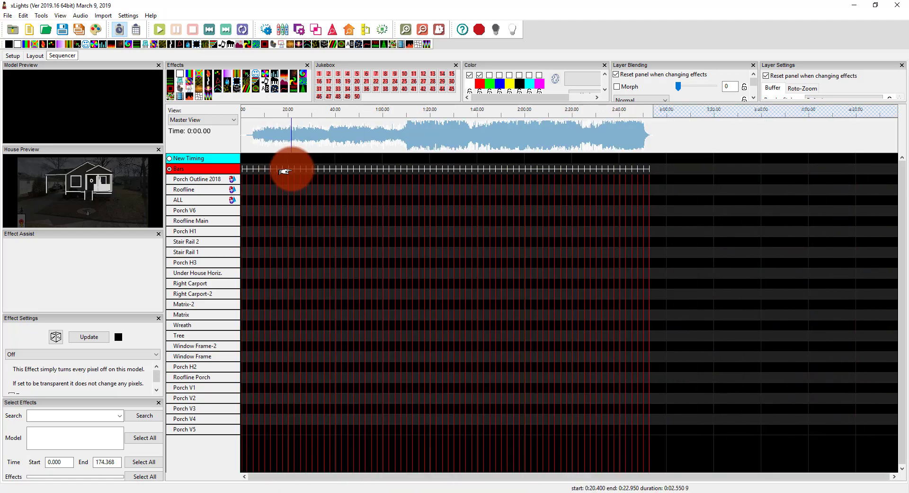
scroll(285, 171, up, 5)
scroll(284, 171, down, 1)
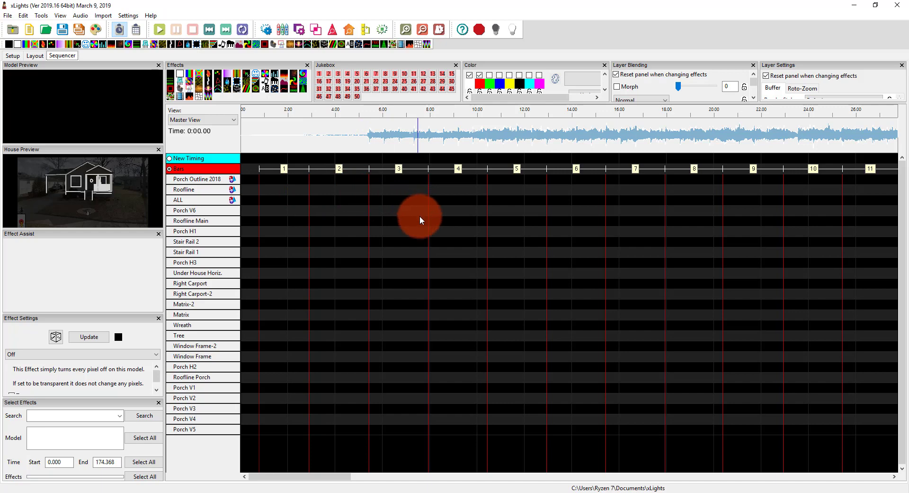
click(160, 30)
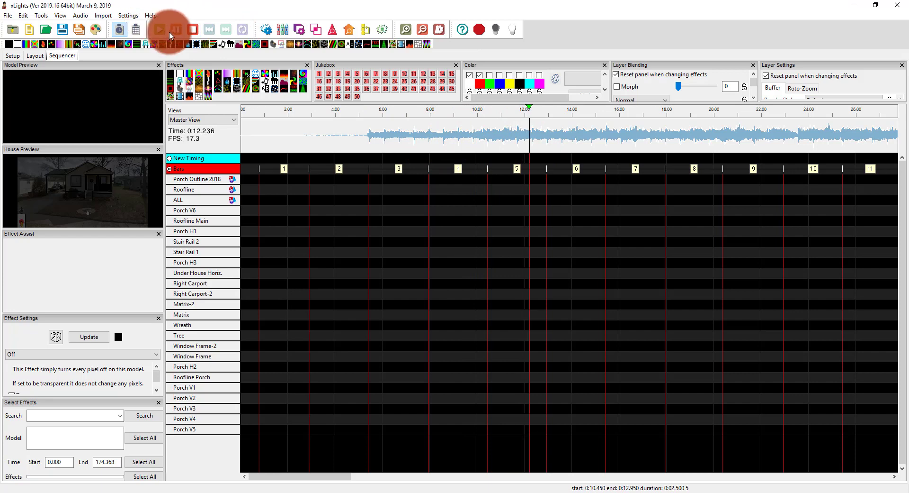
click(189, 32)
- Open the saved test1.fseq sequence and move the play position to about 5 seconds
click(231, 169)
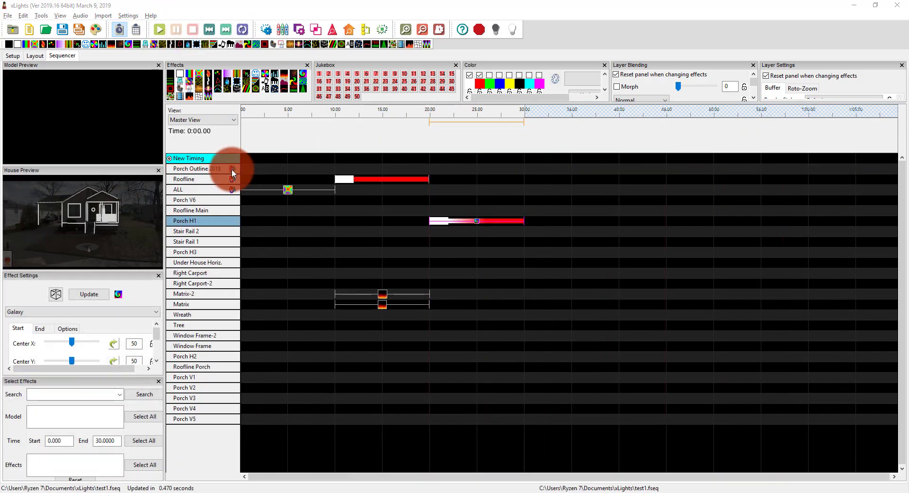
click(44, 72)
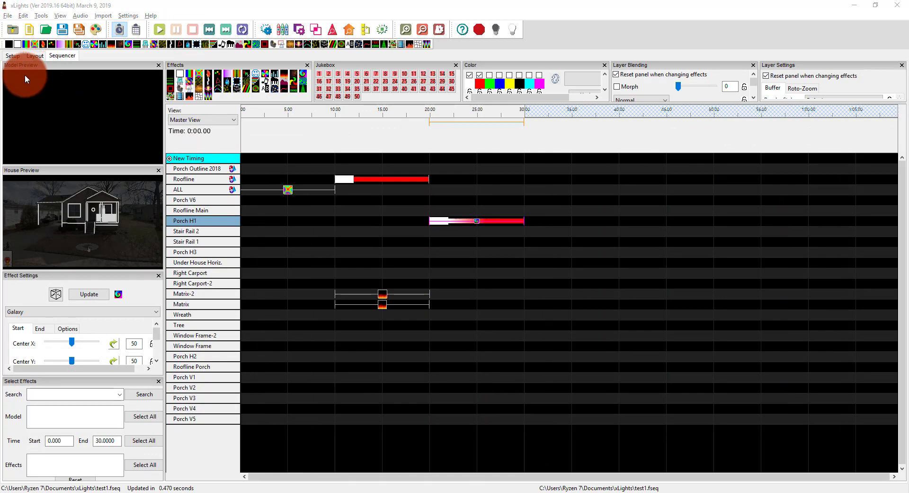
click(298, 229)
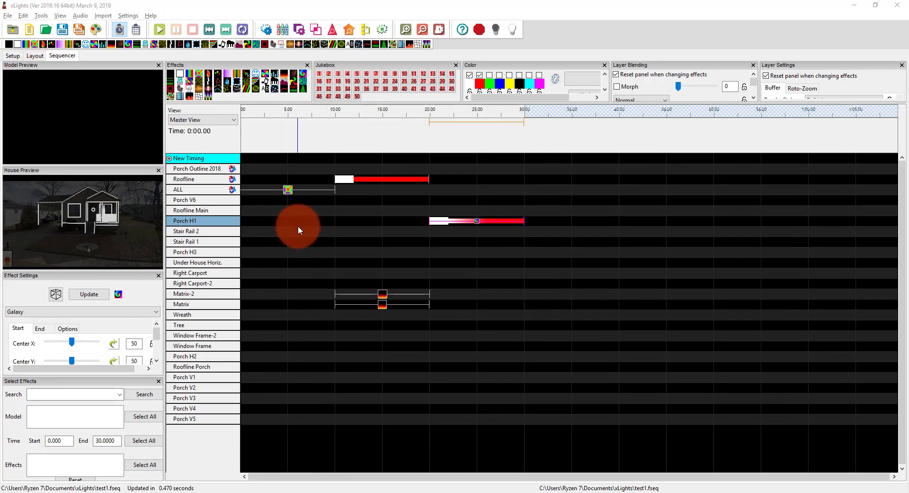
- Preview the Butterfly effect on the ALL row and the Morph effect on Roofline
click(297, 192)
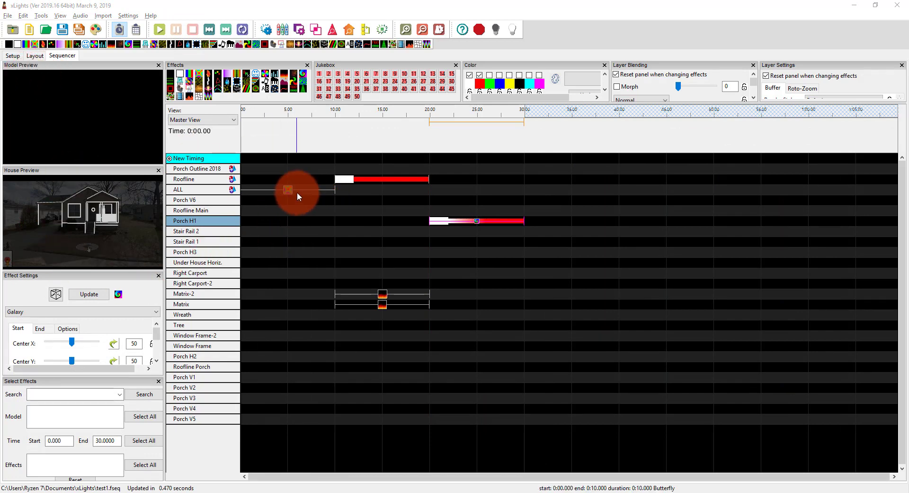
click(294, 188)
click(288, 189)
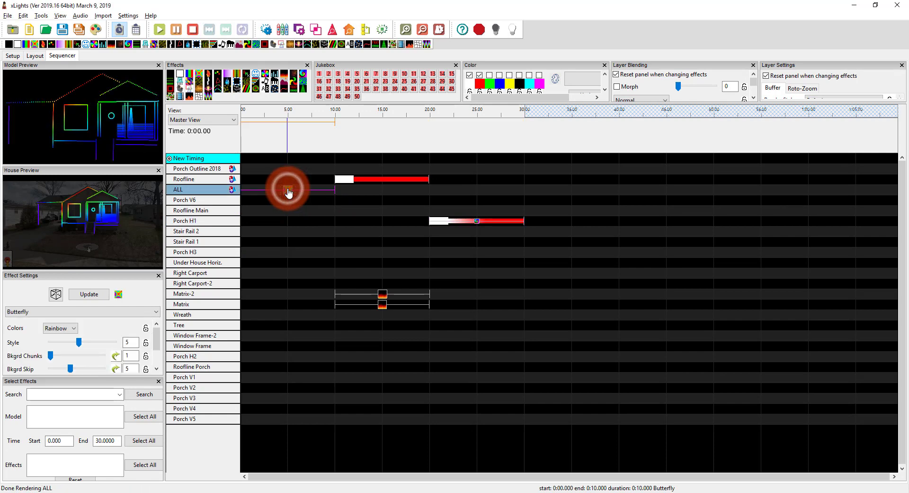
click(362, 179)
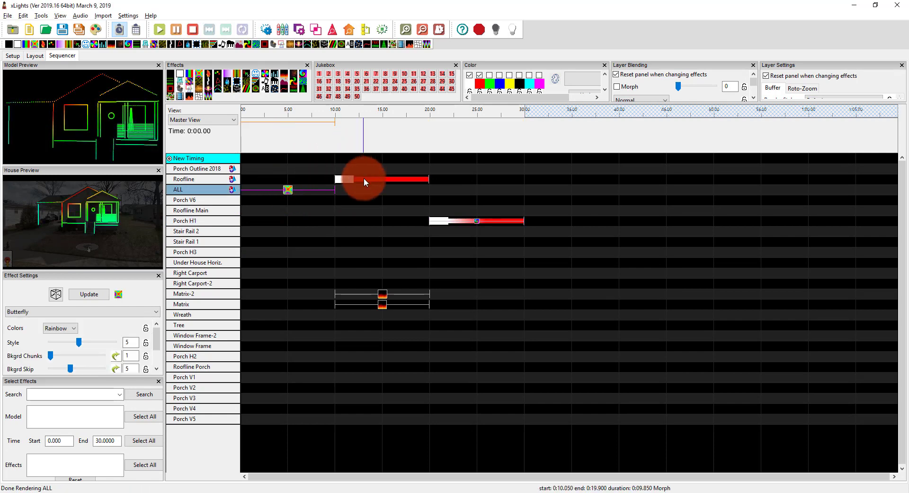